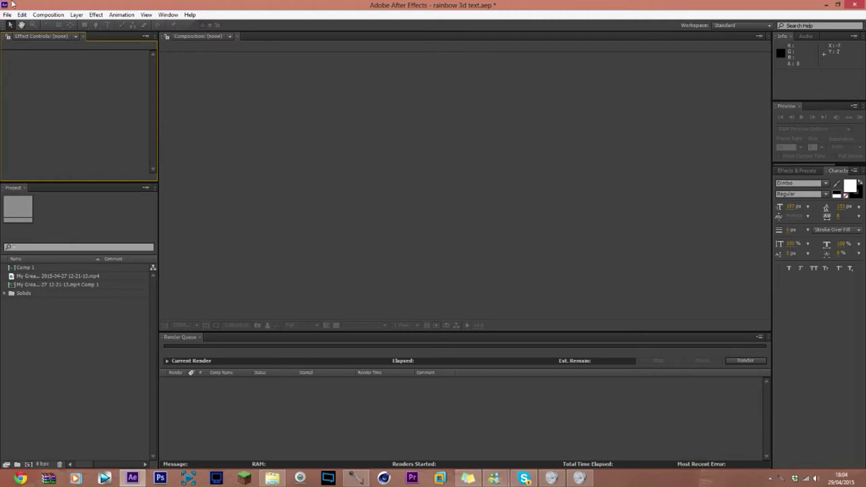
Step: Create a new 1280×720, 30 fps, 4-second composition
{"action": "left_click", "coordinate": [35, 14]}
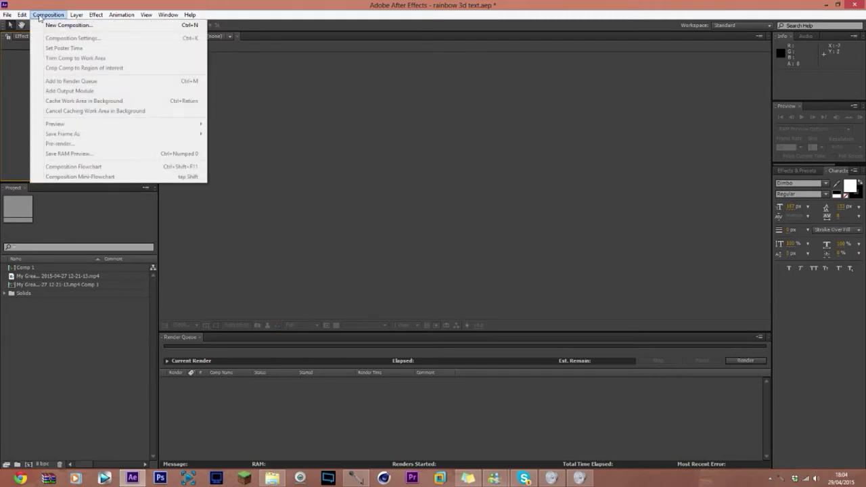
{"action": "left_click", "coordinate": [52, 24]}
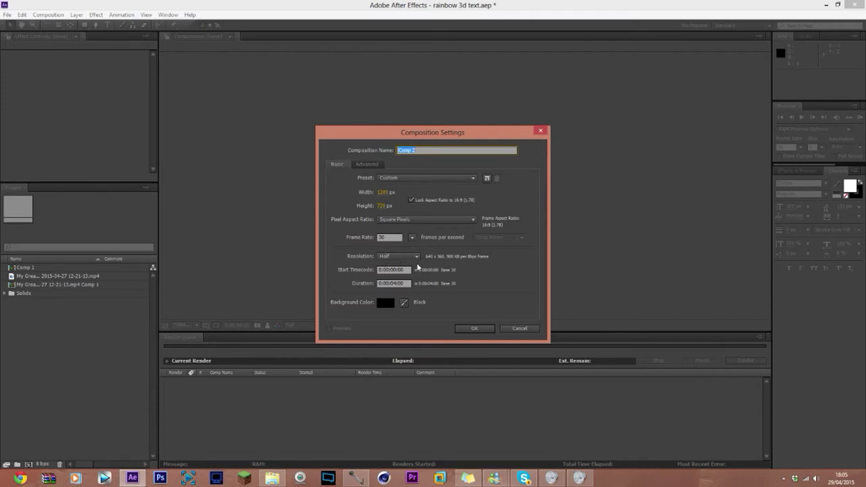
{"action": "left_click", "coordinate": [467, 328]}
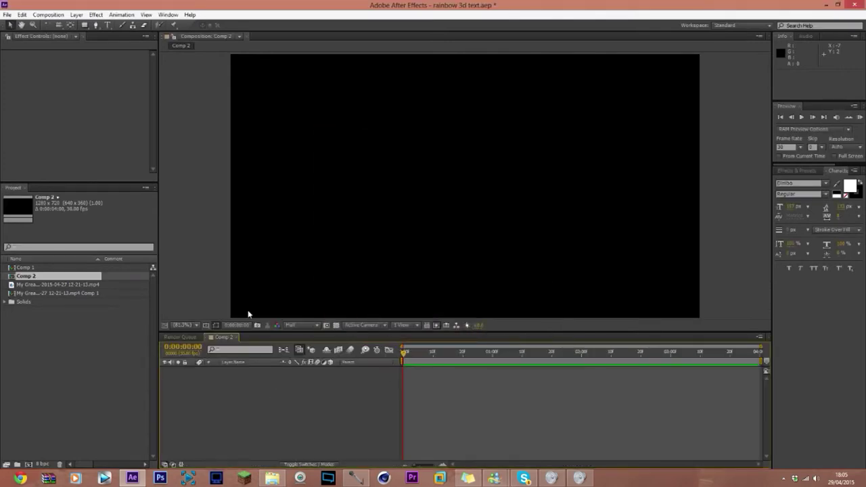
Step: Rename the new composition to 'Tutorial' in Composition Settings
{"action": "left_click", "coordinate": [45, 15]}
{"action": "left_click", "coordinate": [97, 34]}
{"action": "type", "text": "Tutorial"}
{"action": "key", "text": "Return"}
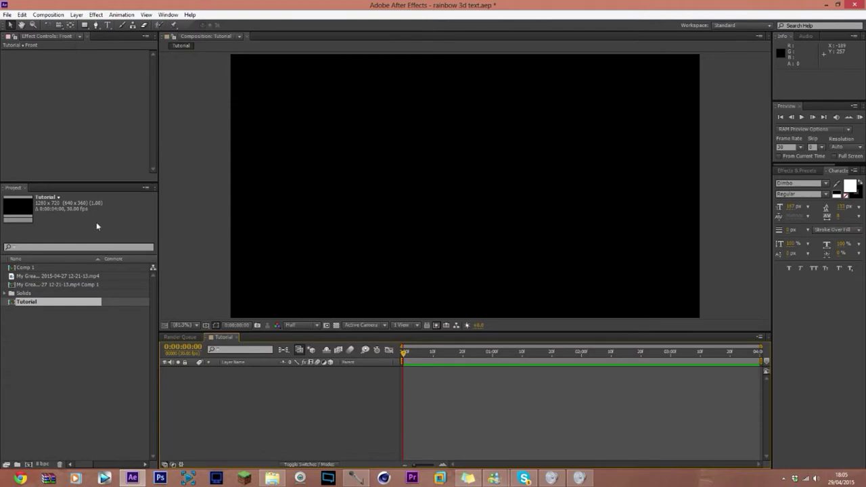
{"action": "left_click", "coordinate": [77, 330]}
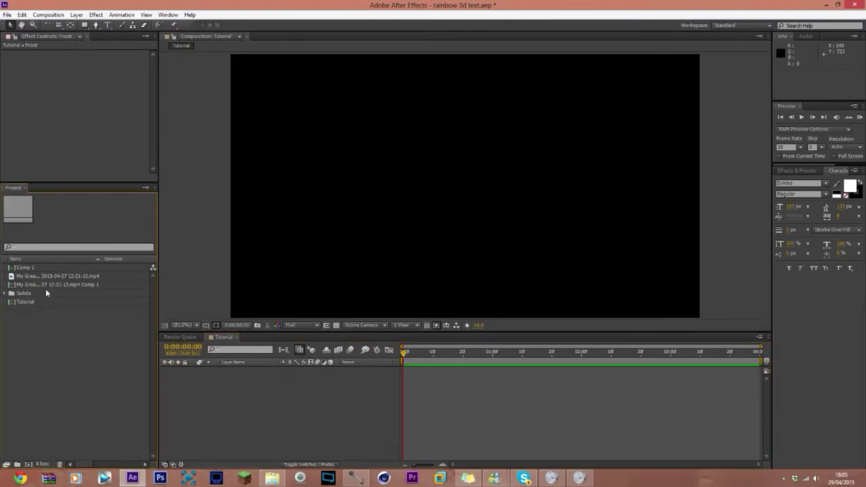
Step: Add the game-capture comp to Tutorial and slide its layer earlier to open on the pier
{"action": "left_click_drag", "start_coordinate": [50, 286], "coordinate": [328, 390]}
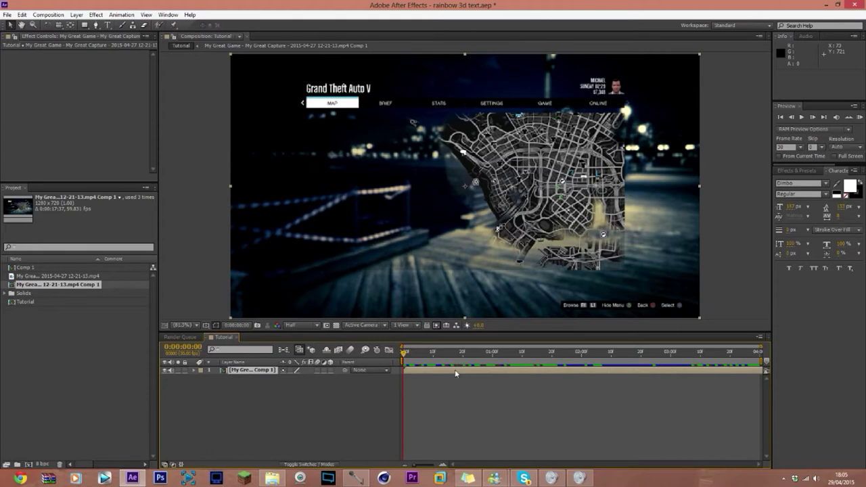
{"action": "left_click_drag", "start_coordinate": [453, 372], "coordinate": [450, 371]}
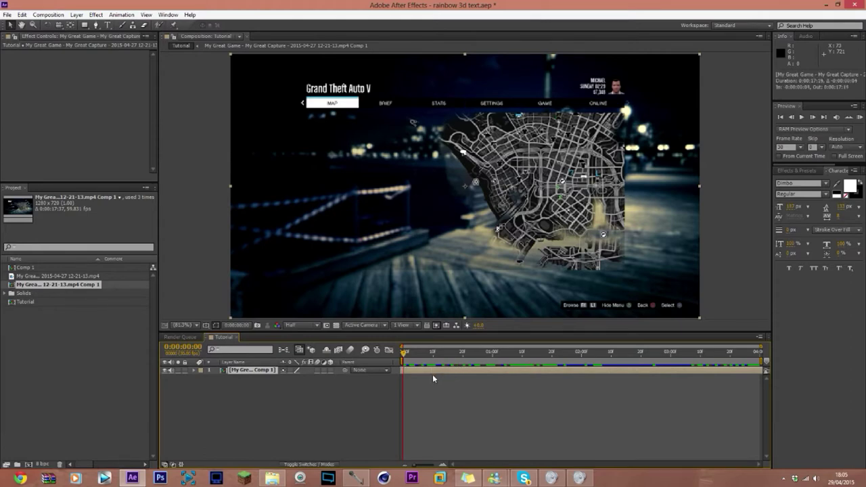
{"action": "left_click_drag", "start_coordinate": [504, 372], "coordinate": [409, 378]}
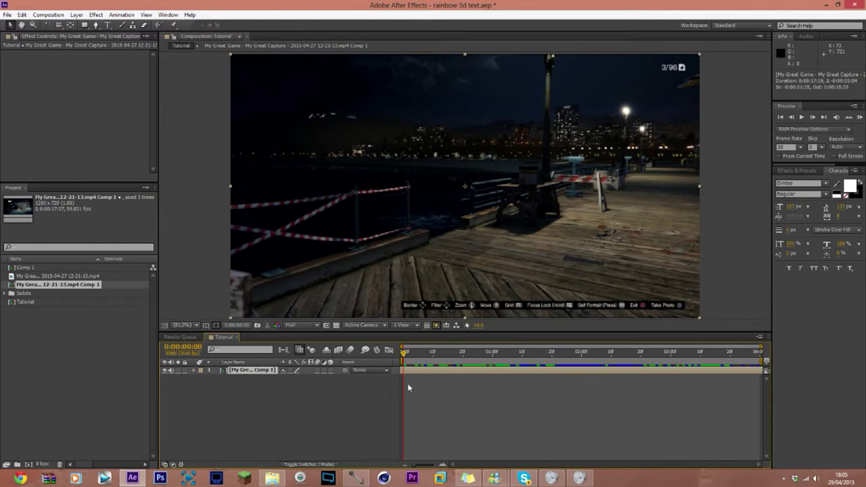
{"action": "left_click_drag", "start_coordinate": [485, 372], "coordinate": [415, 367]}
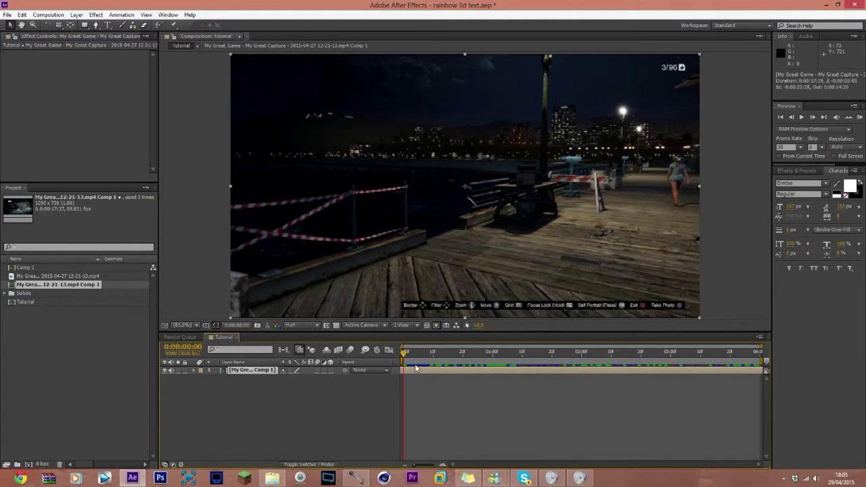
{"action": "left_click_drag", "start_coordinate": [415, 353], "coordinate": [690, 353]}
{"action": "key", "text": "Home"}
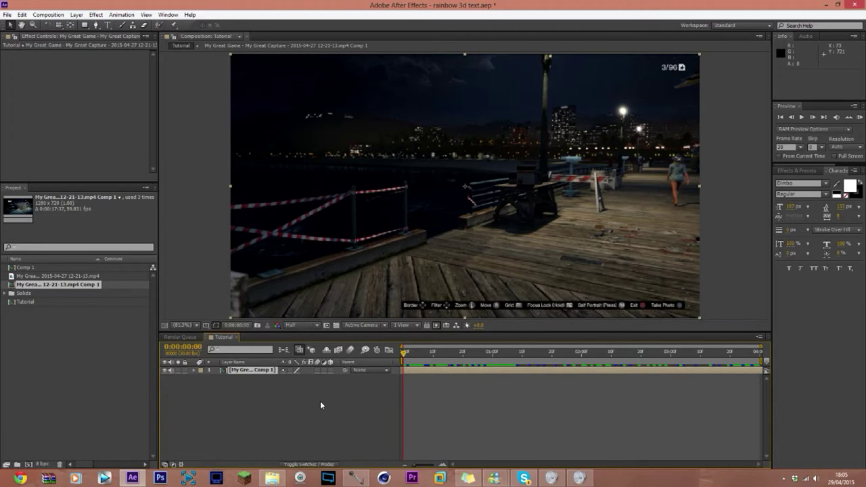
{"action": "left_click", "coordinate": [758, 352]}
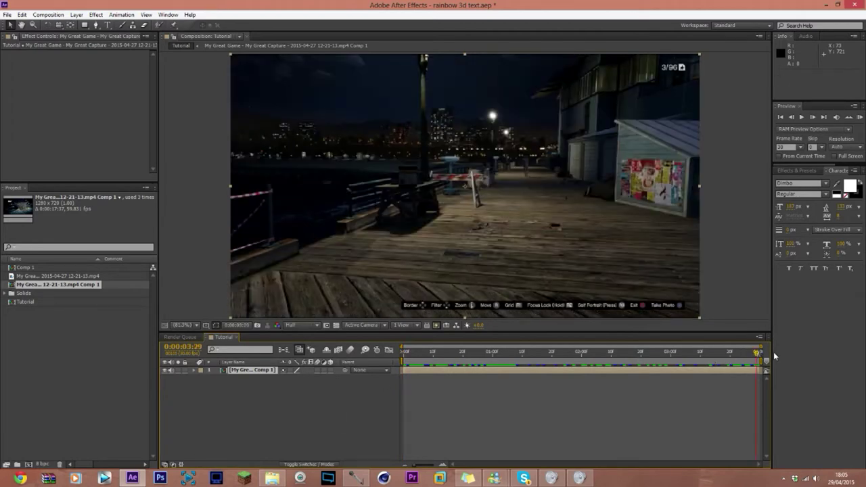
{"action": "left_click_drag", "start_coordinate": [754, 352], "coordinate": [404, 352]}
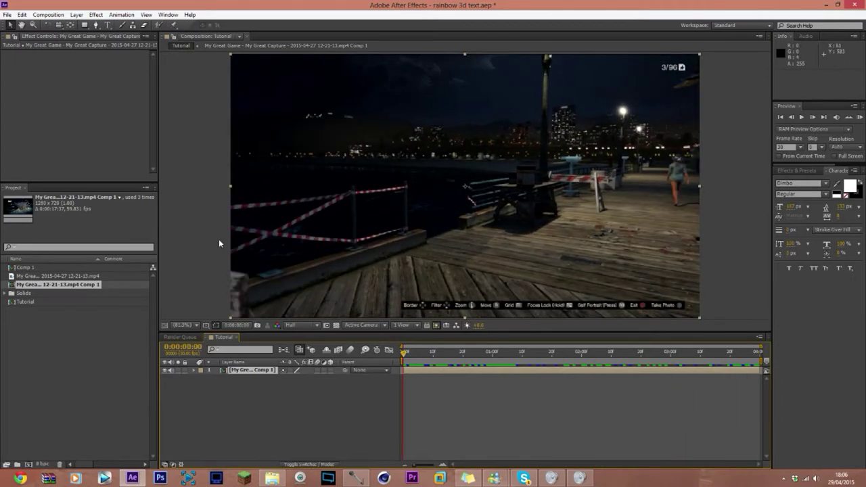
Step: Apply Perspective > 3D Camera Tracker to the pier footage layer
{"action": "left_click", "coordinate": [96, 14]}
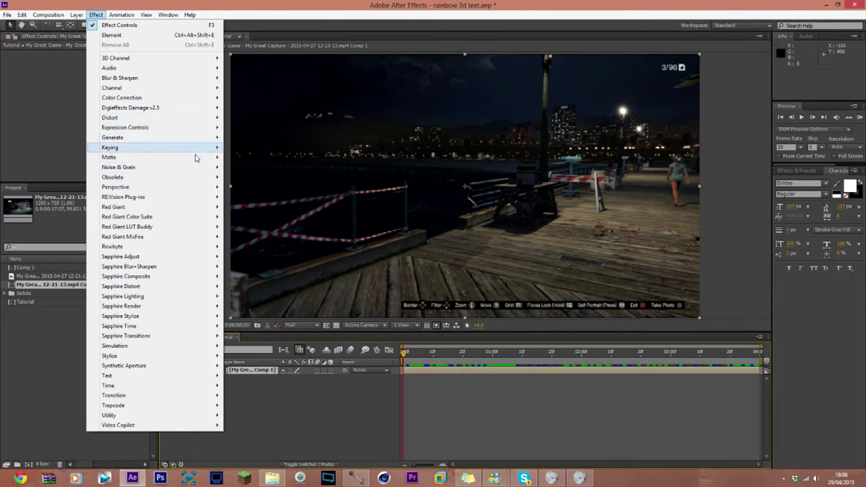
{"action": "mouse_move", "coordinate": [196, 189]}
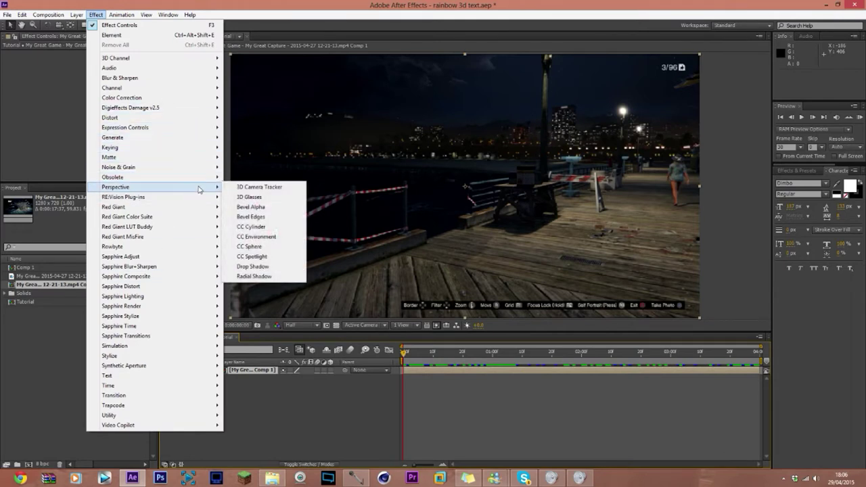
{"action": "left_click", "coordinate": [264, 187]}
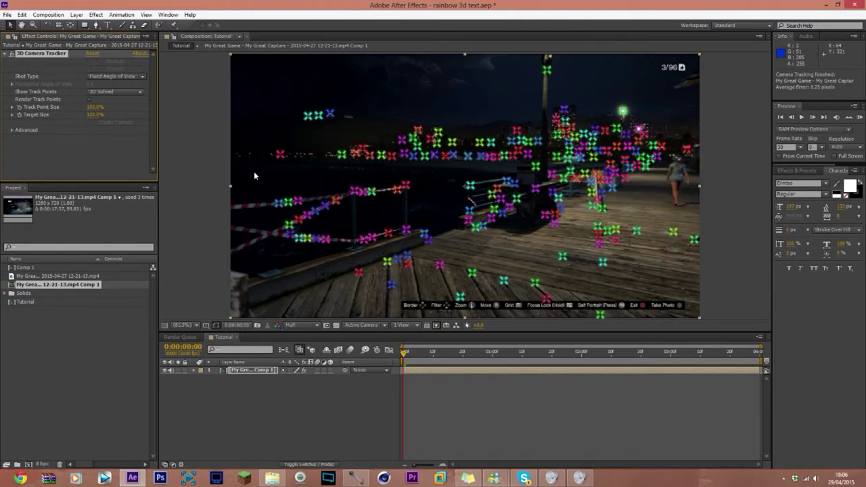
Step: Select track points on the pier deck and create a null and camera from them
{"action": "left_click_drag", "start_coordinate": [404, 350], "coordinate": [404, 309]}
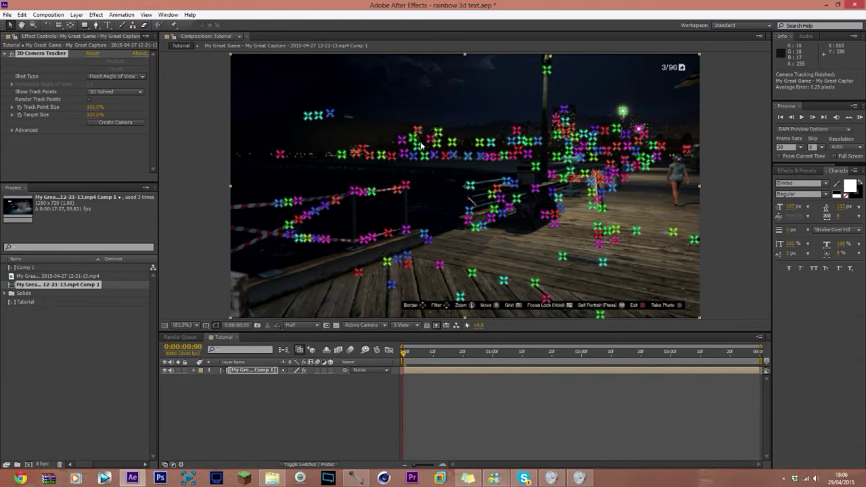
{"action": "left_click_drag", "start_coordinate": [406, 352], "coordinate": [720, 351]}
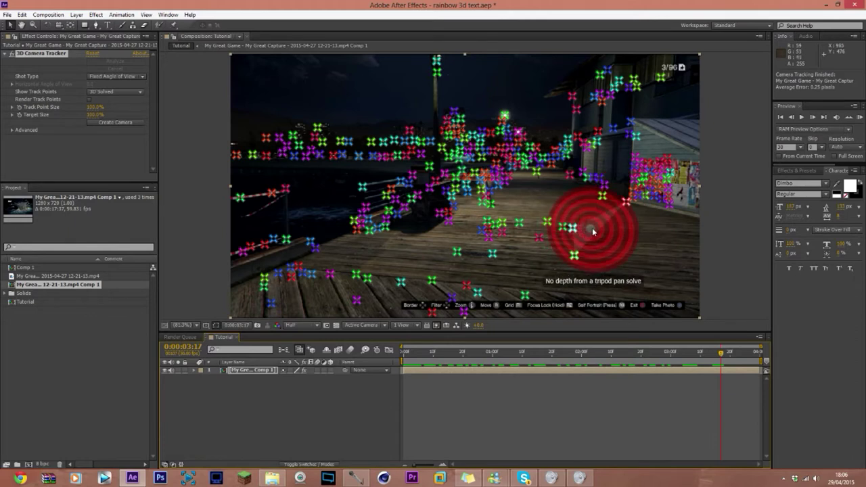
{"action": "mouse_move", "coordinate": [549, 182]}
{"action": "left_mouse_down"}
{"action": "mouse_move", "coordinate": [512, 165]}
{"action": "mouse_move", "coordinate": [430, 185]}
{"action": "mouse_move", "coordinate": [326, 281]}
{"action": "mouse_move", "coordinate": [432, 353]}
{"action": "mouse_move", "coordinate": [600, 293]}
{"action": "mouse_move", "coordinate": [608, 231]}
{"action": "mouse_move", "coordinate": [542, 184]}
{"action": "mouse_move", "coordinate": [517, 177]}
{"action": "left_mouse_up"}
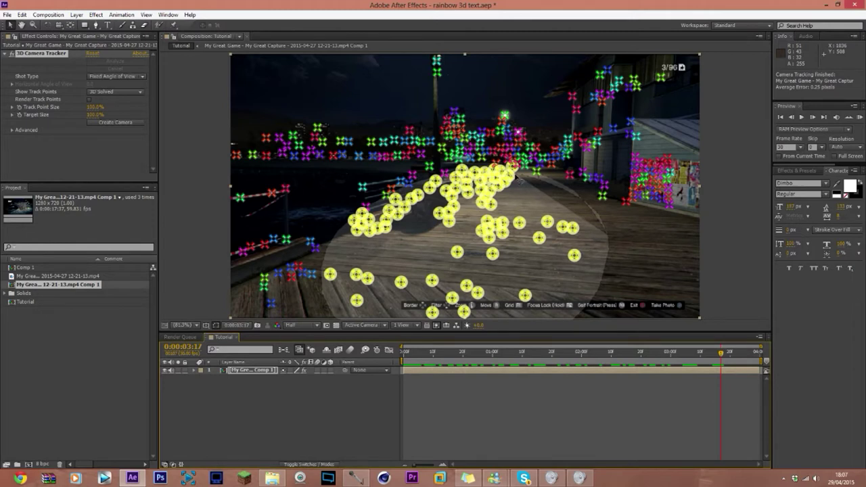
{"action": "right_click", "coordinate": [512, 198]}
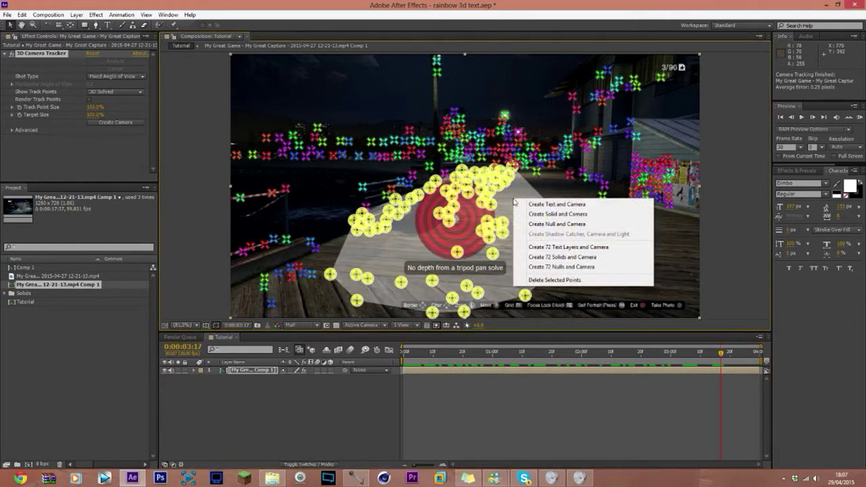
{"action": "left_click", "coordinate": [552, 224]}
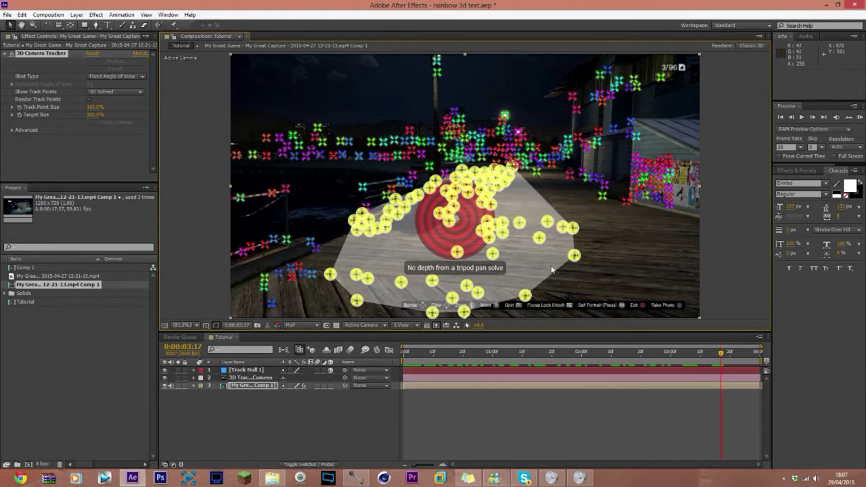
Step: Delete Track Null 1 and reselect the footage's 3D Camera Tracker to show track points
{"action": "left_click", "coordinate": [589, 370]}
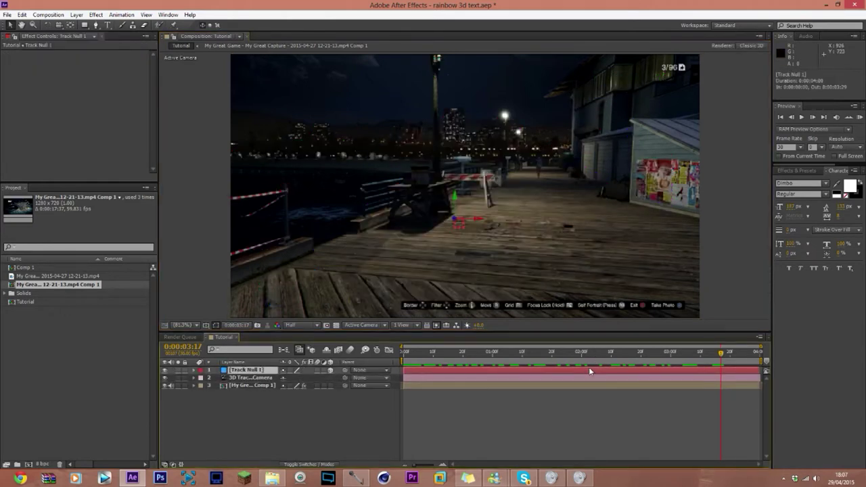
{"action": "key", "text": "Delete"}
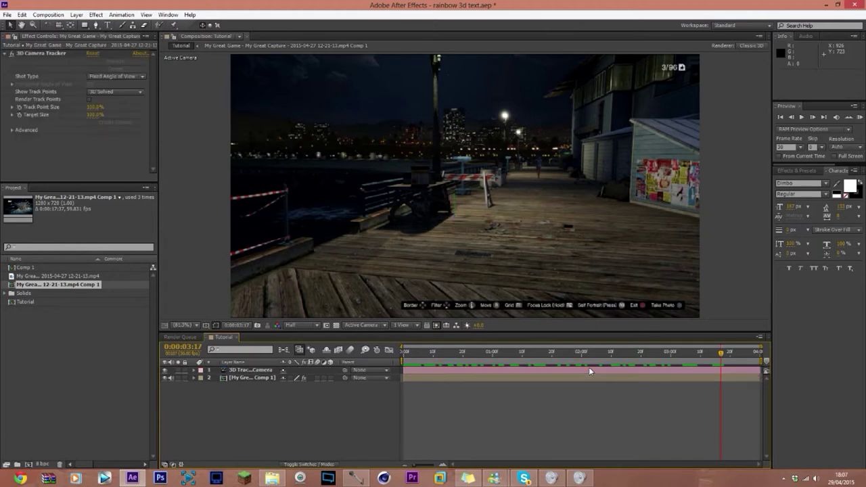
{"action": "left_click", "coordinate": [582, 349]}
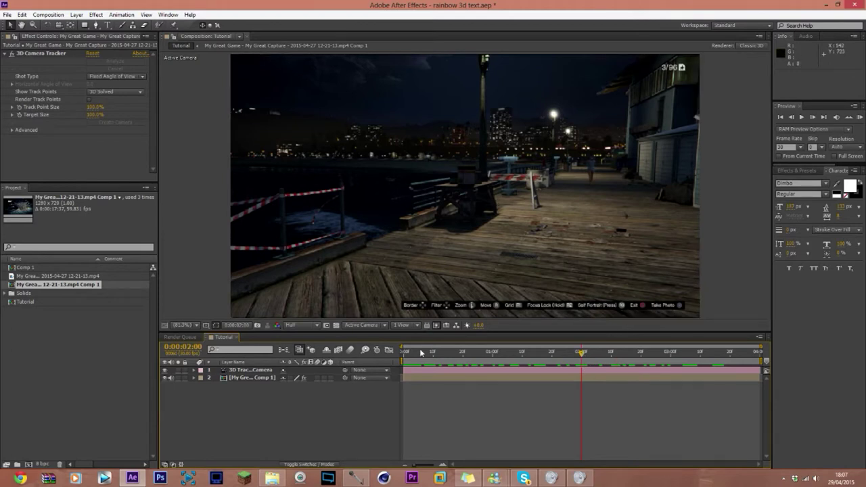
{"action": "left_click", "coordinate": [252, 378]}
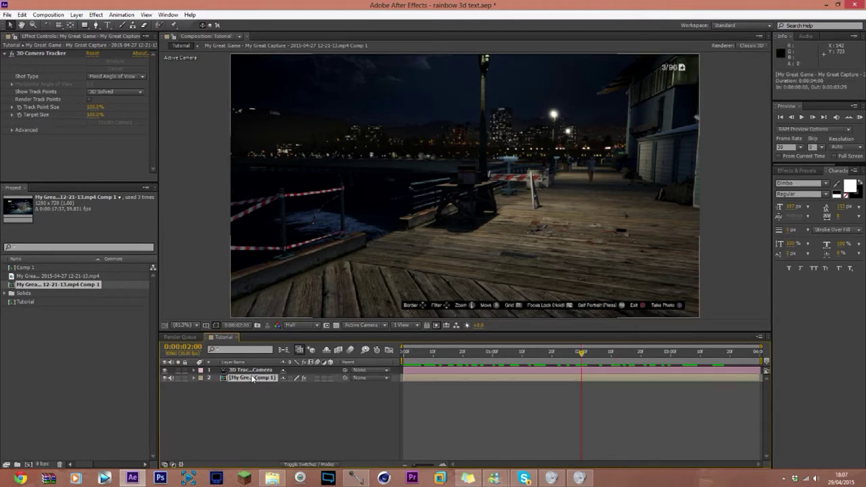
{"action": "left_click", "coordinate": [60, 56]}
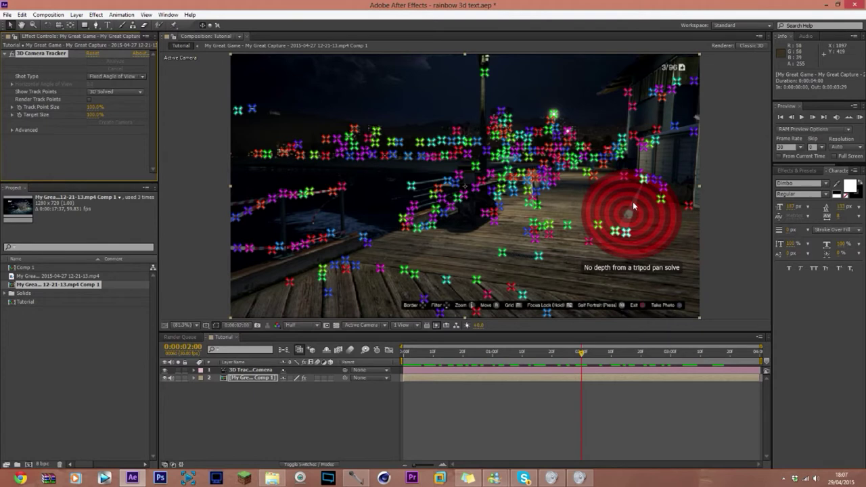
Step: Select a cluster of pier track points and toggle the track point display
{"action": "mouse_move", "coordinate": [599, 125]}
{"action": "left_mouse_down"}
{"action": "mouse_move", "coordinate": [362, 237]}
{"action": "mouse_move", "coordinate": [544, 207]}
{"action": "left_mouse_up"}
{"action": "right_click", "coordinate": [480, 192]}
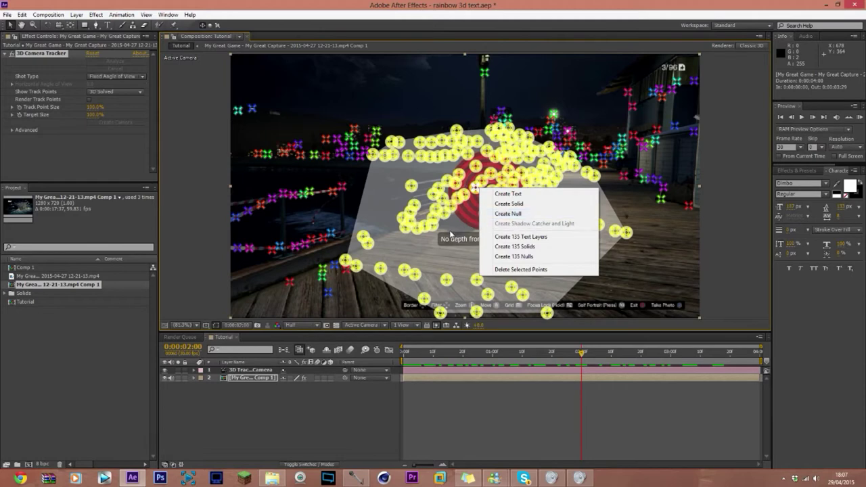
{"action": "left_click", "coordinate": [464, 383]}
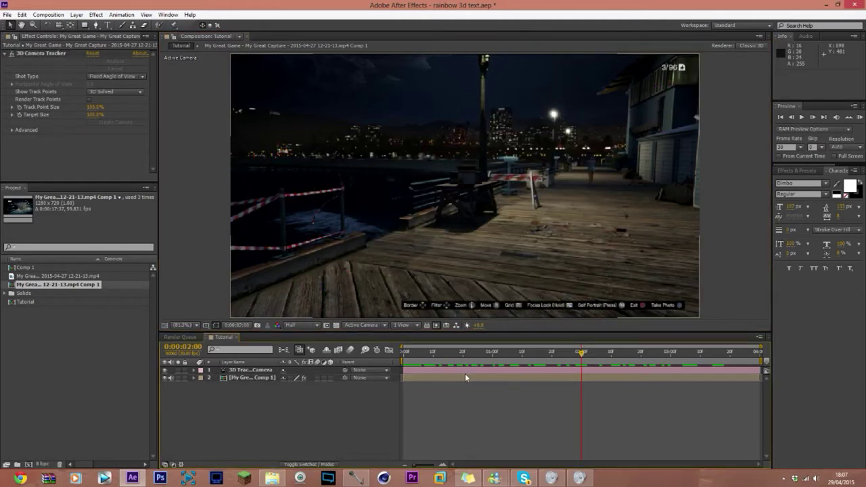
{"action": "left_click", "coordinate": [68, 54]}
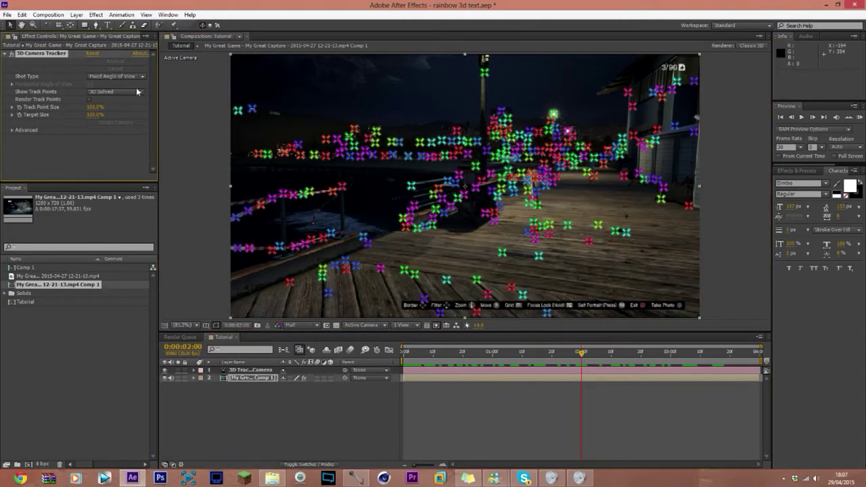
{"action": "left_click", "coordinate": [579, 381]}
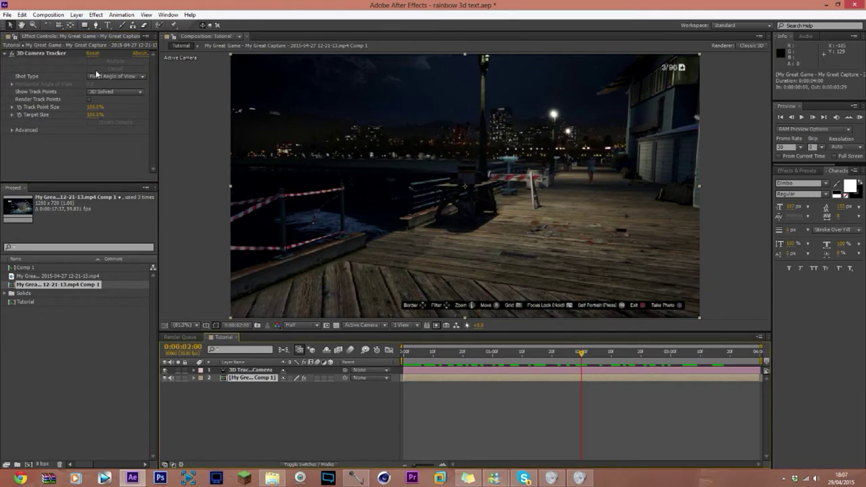
{"action": "left_click", "coordinate": [61, 53]}
Step: Create Track Null 1 from the selected pier track points and preview playback
{"action": "mouse_move", "coordinate": [559, 147]}
{"action": "left_mouse_down"}
{"action": "mouse_move", "coordinate": [419, 223]}
{"action": "mouse_move", "coordinate": [403, 297]}
{"action": "left_mouse_up"}
{"action": "right_click", "coordinate": [507, 218]}
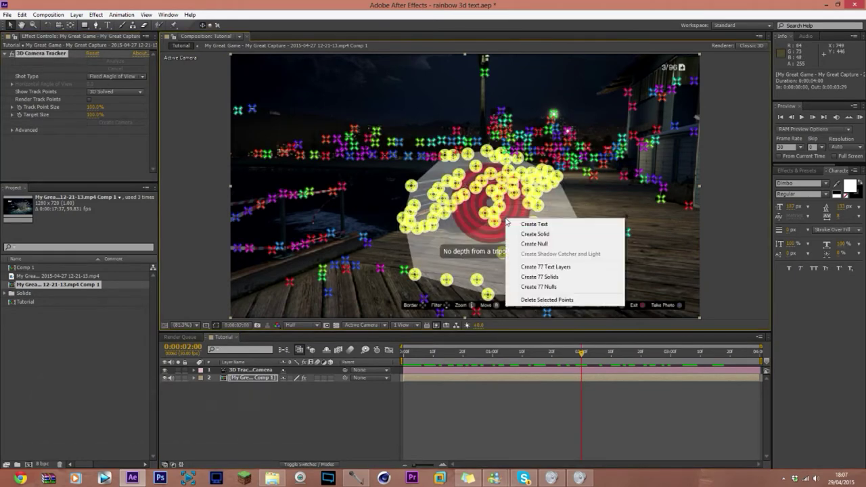
{"action": "left_click", "coordinate": [534, 244]}
{"action": "left_click", "coordinate": [539, 373]}
{"action": "key", "text": "space"}
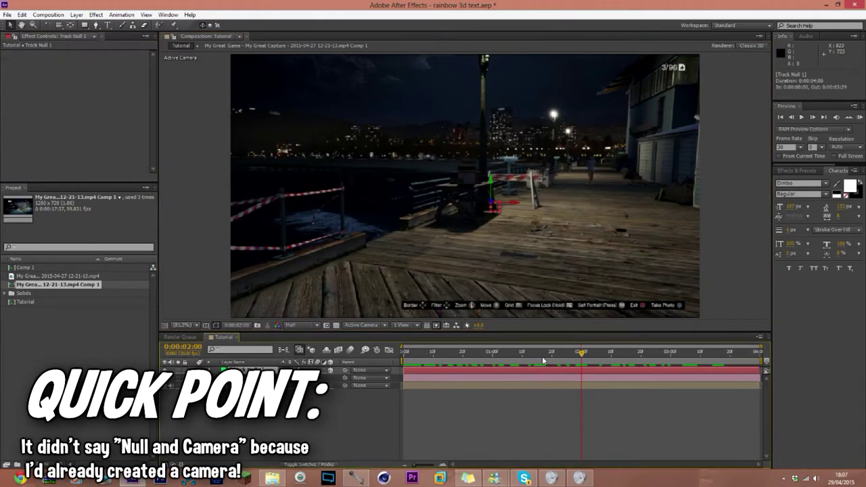
{"action": "left_click_drag", "start_coordinate": [583, 363], "coordinate": [418, 364]}
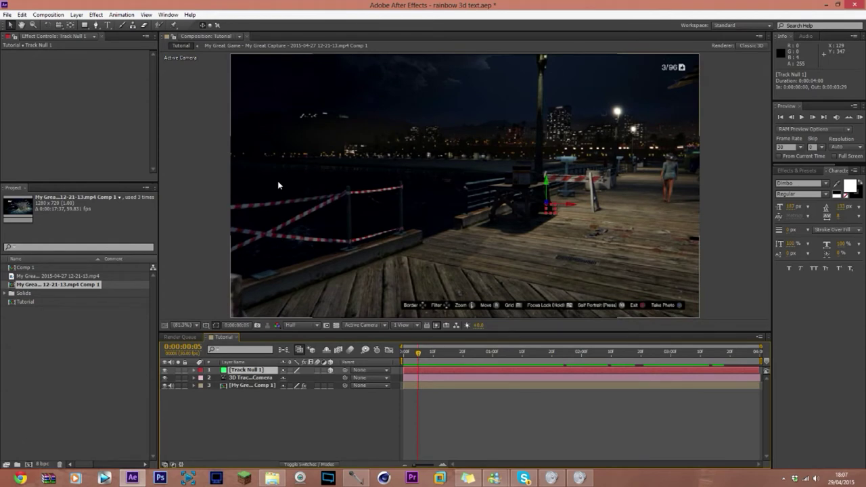
{"action": "key", "text": "ctrl+t"}
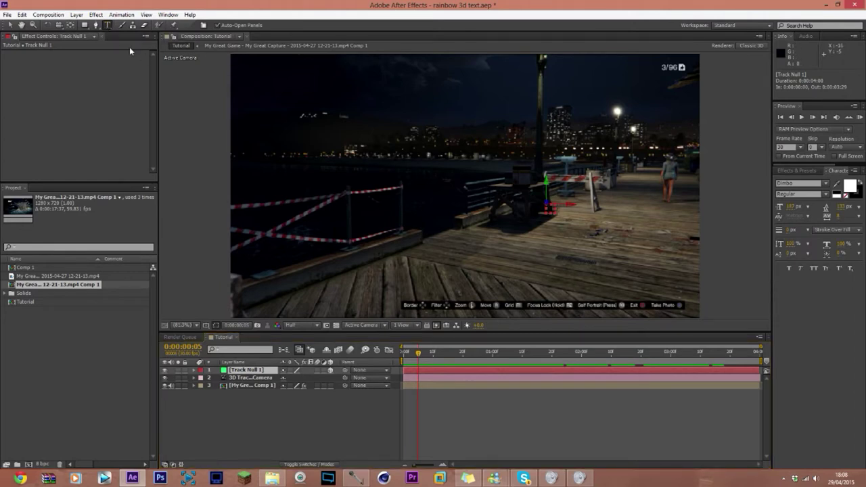
Step: Type the three-line title ZAKKY / VFX / TUTORIAL in a paragraph box across the frame
{"action": "left_click_drag", "start_coordinate": [236, 58], "coordinate": [702, 315]}
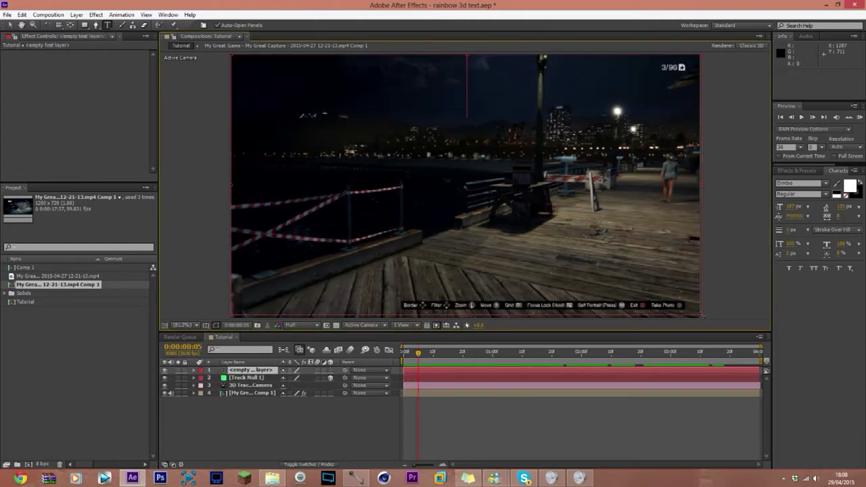
{"action": "type", "text": "ZAKK"}
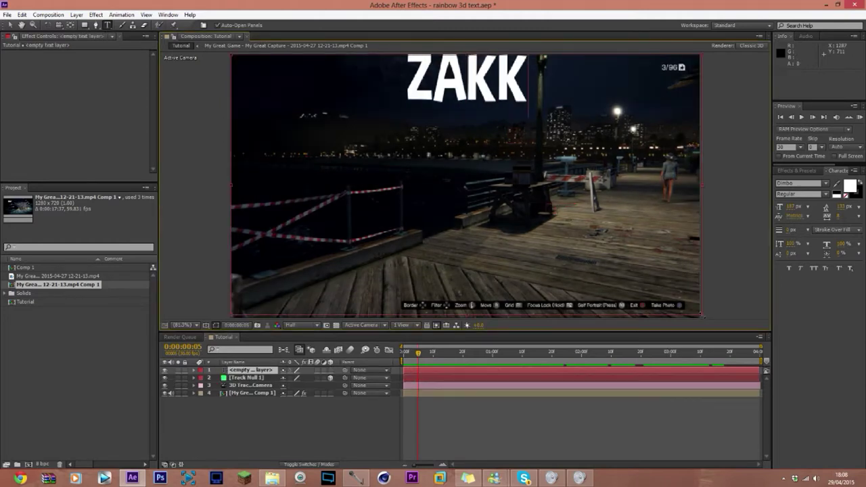
{"action": "type", "text": "Y"}
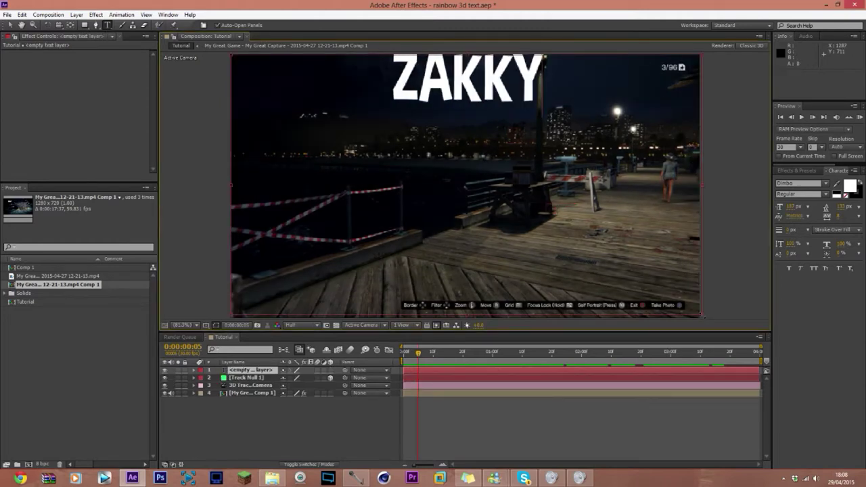
{"action": "key", "text": "Return"}
{"action": "type", "text": "VFX"}
{"action": "key", "text": "Return"}
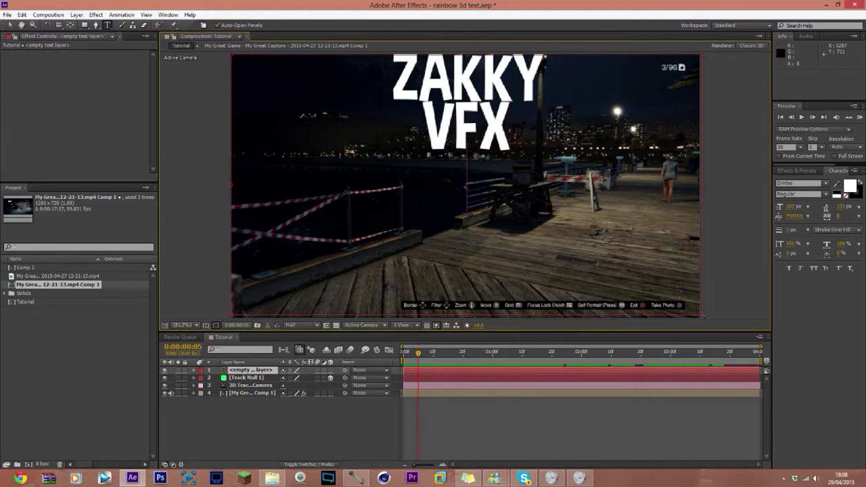
{"action": "type", "text": "TURO"}
{"action": "key", "text": "BackSpace"}
{"action": "key", "text": "BackSpace"}
{"action": "type", "text": "TORIAL"}
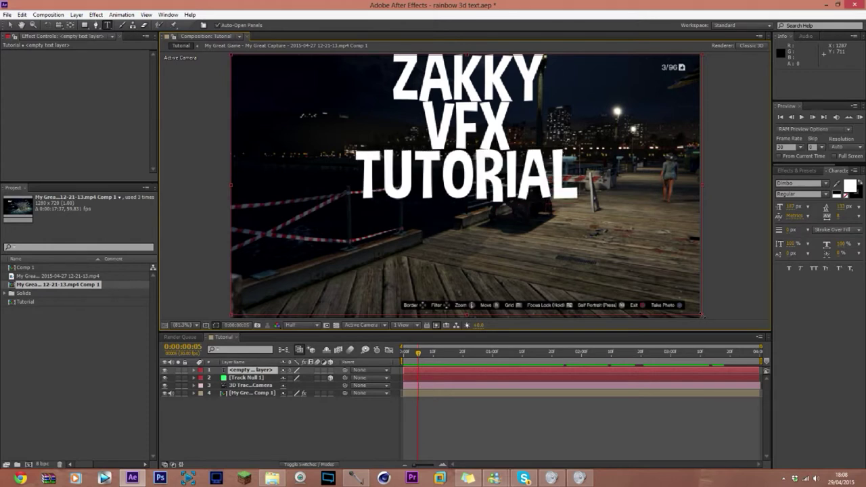
{"action": "left_click", "coordinate": [503, 414]}
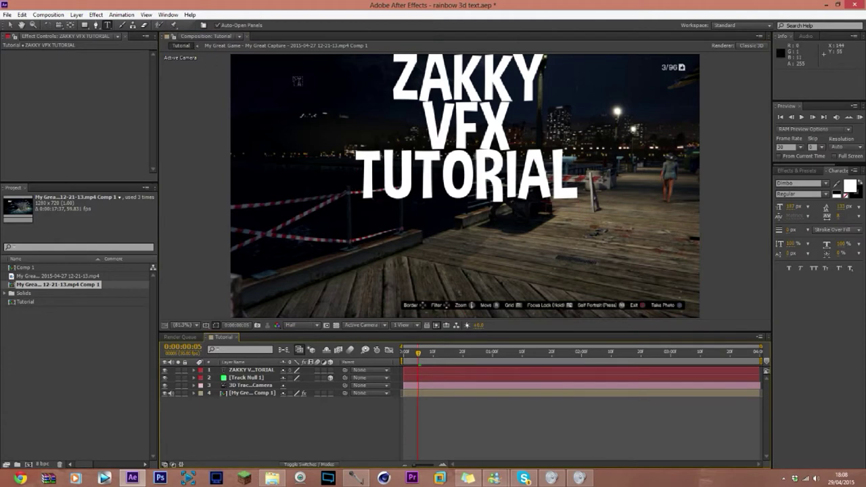
Step: Move the title text lower and right, testing the 3D switch before leaving it 2D
{"action": "key", "text": "v"}
{"action": "left_click_drag", "start_coordinate": [430, 80], "coordinate": [498, 203]}
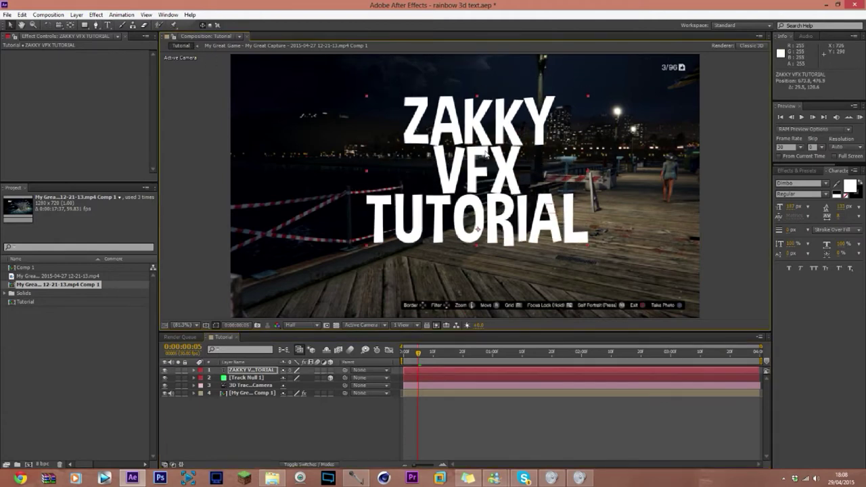
{"action": "left_click", "coordinate": [330, 370]}
{"action": "left_click_drag", "start_coordinate": [418, 352], "coordinate": [729, 355]}
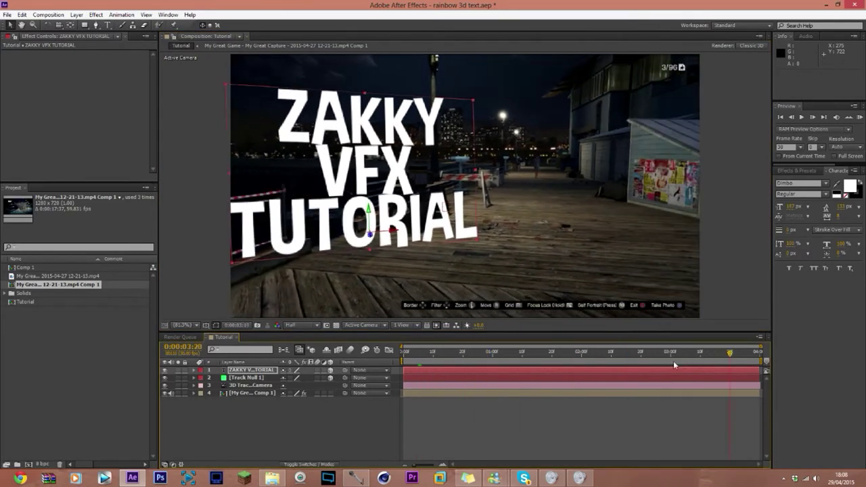
{"action": "left_click_drag", "start_coordinate": [673, 365], "coordinate": [414, 353]}
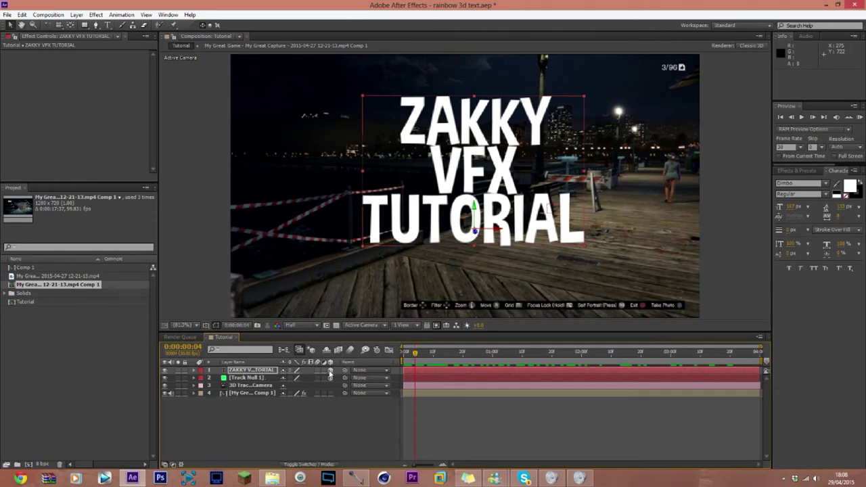
{"action": "left_click", "coordinate": [330, 371]}
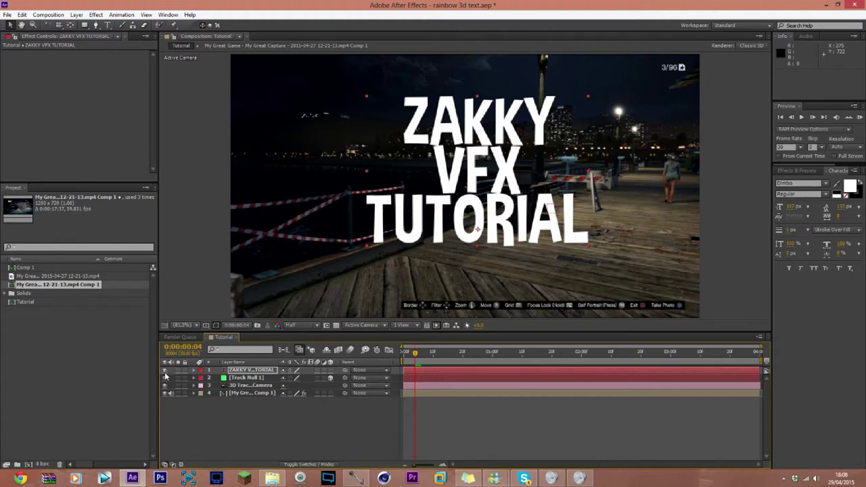
Step: Hide the ZAKKY VFX TUTORIAL text layer so only the footage shows
{"action": "right_click", "coordinate": [170, 363]}
{"action": "left_click", "coordinate": [192, 401]}
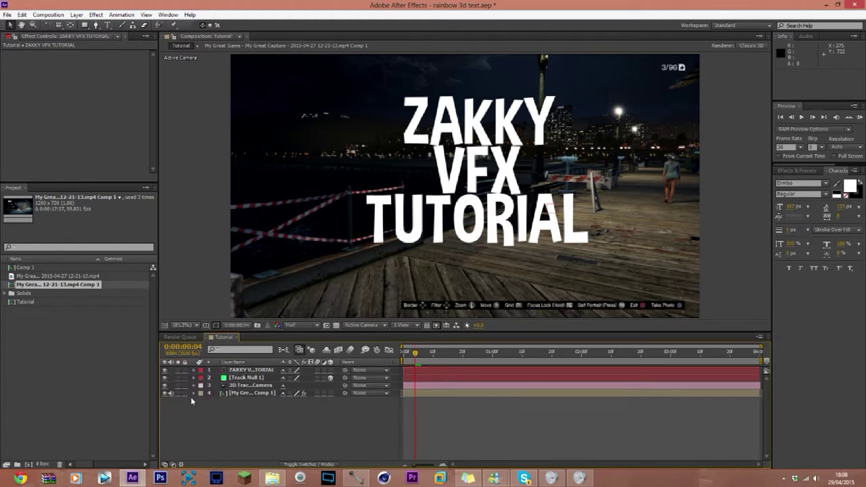
{"action": "left_click", "coordinate": [164, 370]}
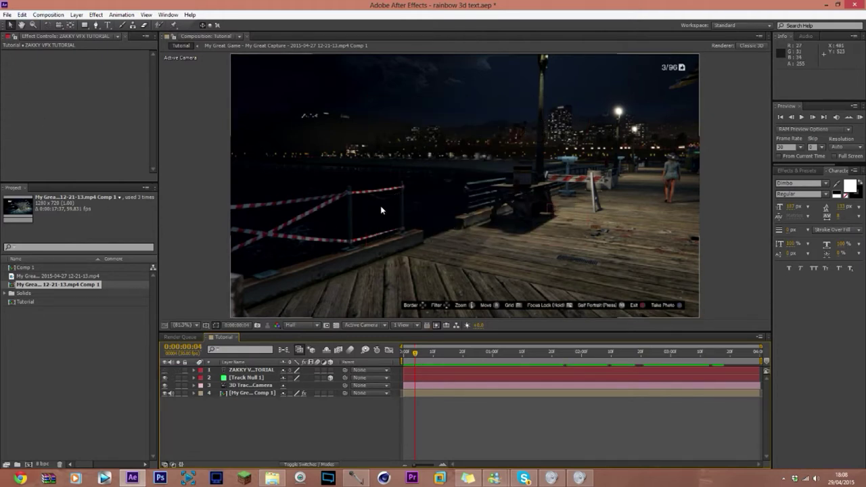
{"action": "left_click", "coordinate": [77, 15]}
Step: Add a comp-sized cyan solid layer, Cyan Solid 4, over the whole frame
{"action": "mouse_move", "coordinate": [107, 25]}
{"action": "left_click", "coordinate": [247, 35]}
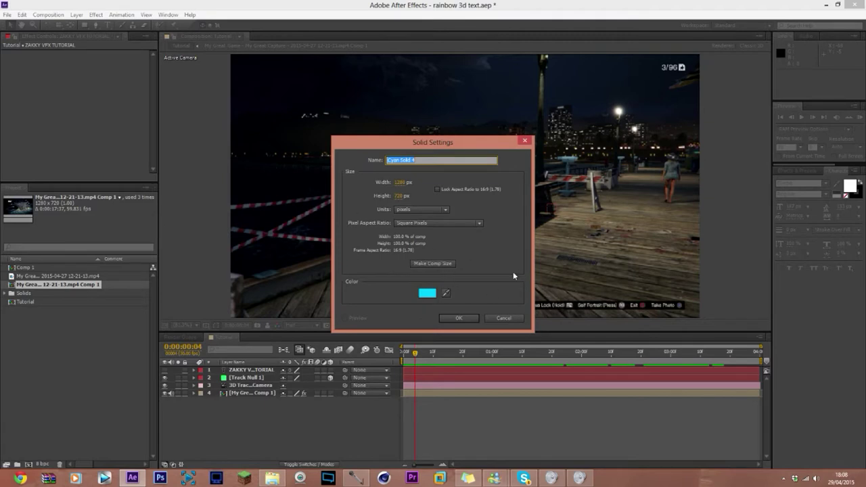
{"action": "left_click", "coordinate": [448, 263]}
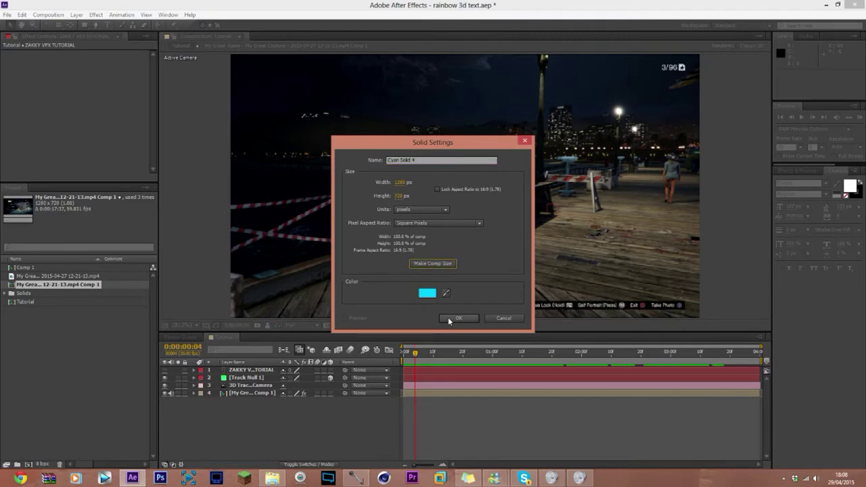
{"action": "left_click", "coordinate": [448, 317]}
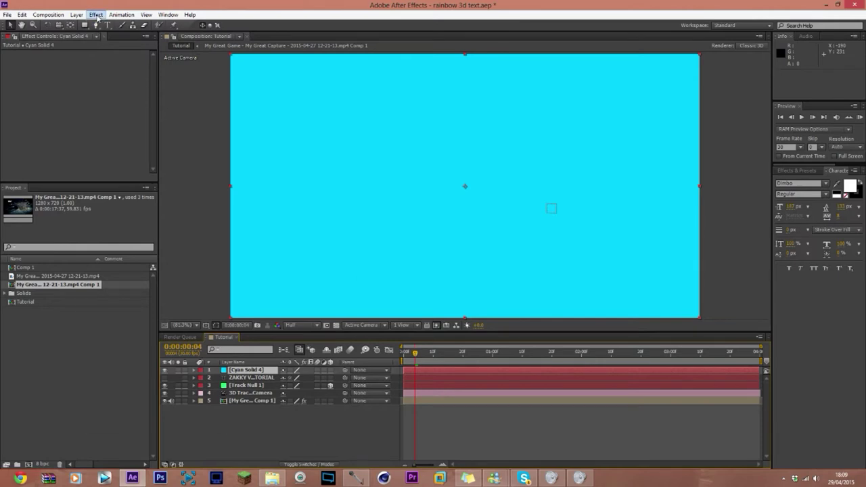
{"action": "left_click", "coordinate": [97, 16]}
Step: Apply Video Copilot Element to Cyan Solid 4 and expand Custom Layers > Custom Text and Masks
{"action": "mouse_move", "coordinate": [172, 426]}
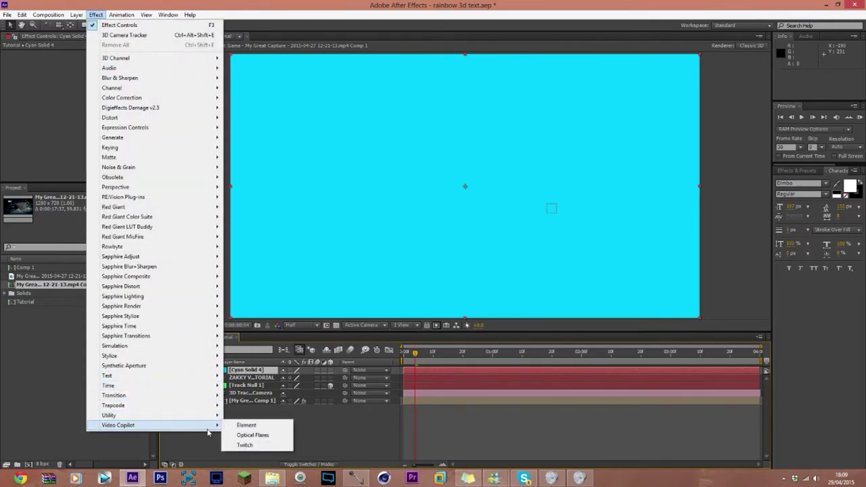
{"action": "left_click", "coordinate": [236, 426]}
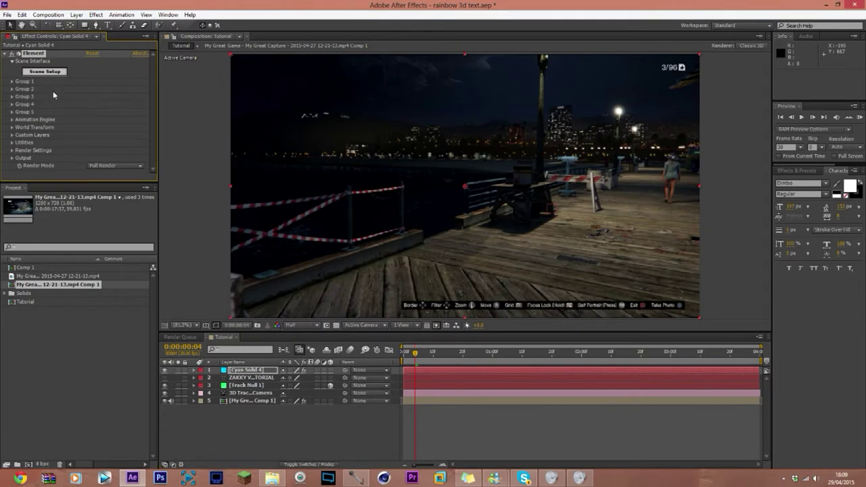
{"action": "left_click", "coordinate": [10, 140]}
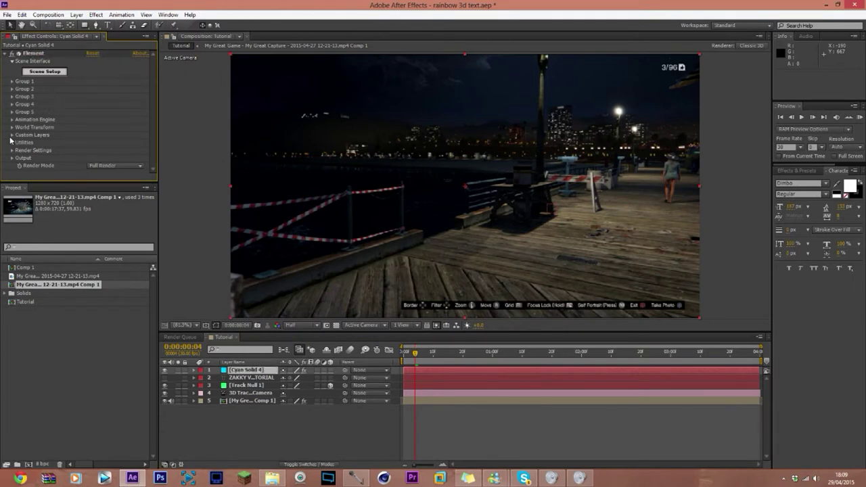
{"action": "left_click", "coordinate": [12, 135]}
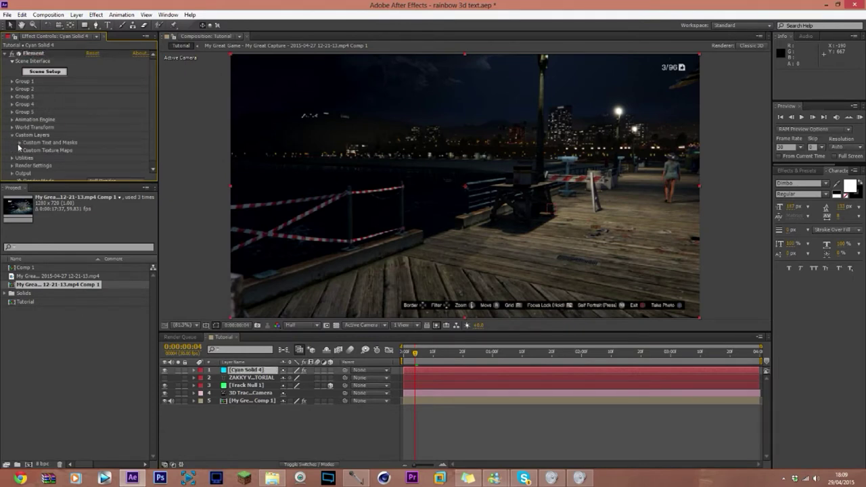
{"action": "left_click", "coordinate": [19, 143]}
{"action": "scroll", "coordinate": [27, 142], "scroll_direction": "down", "scroll_amount": 2}
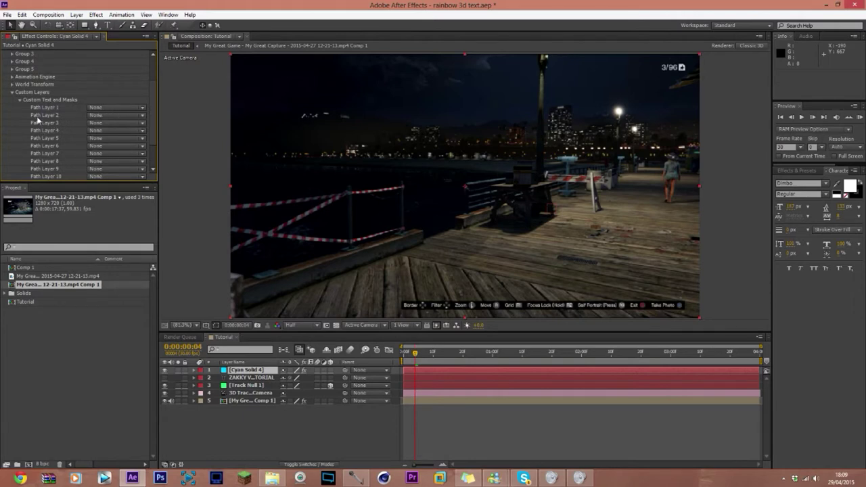
Step: Set Path Layer 1 to ZAKKY VFX TUTORIAL, keeping the text layer hidden
{"action": "left_click", "coordinate": [98, 114]}
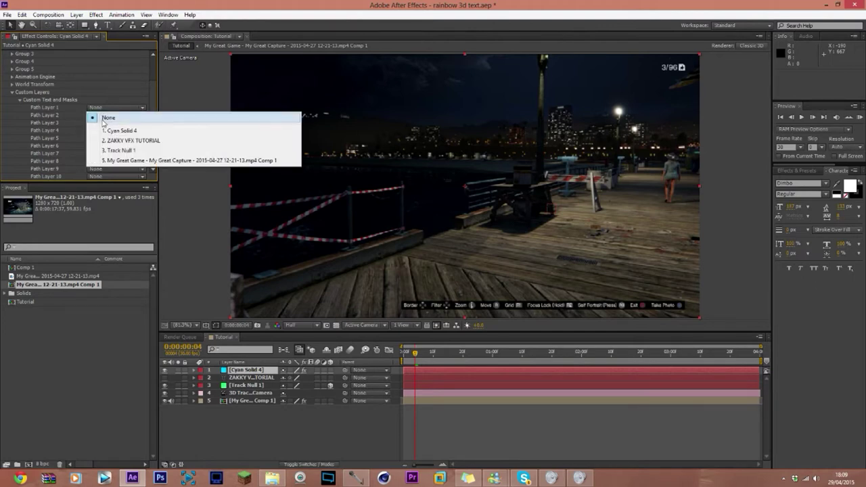
{"action": "left_click", "coordinate": [190, 142]}
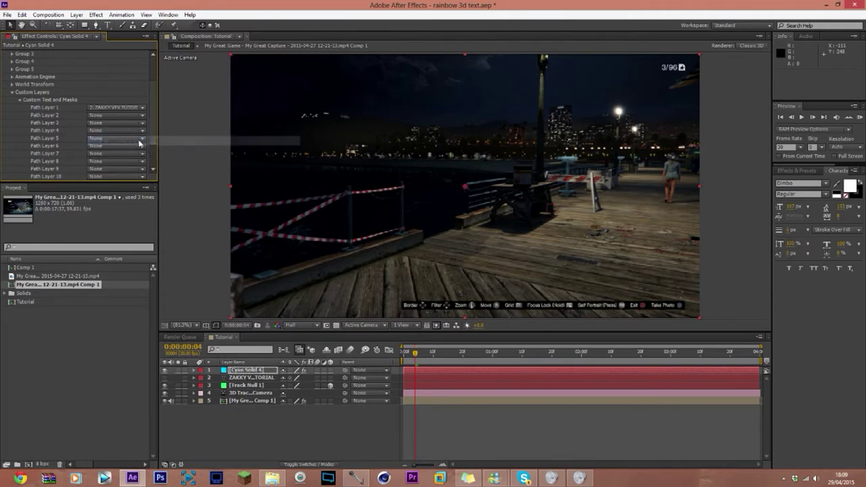
{"action": "left_click", "coordinate": [115, 109]}
{"action": "left_click", "coordinate": [111, 88]}
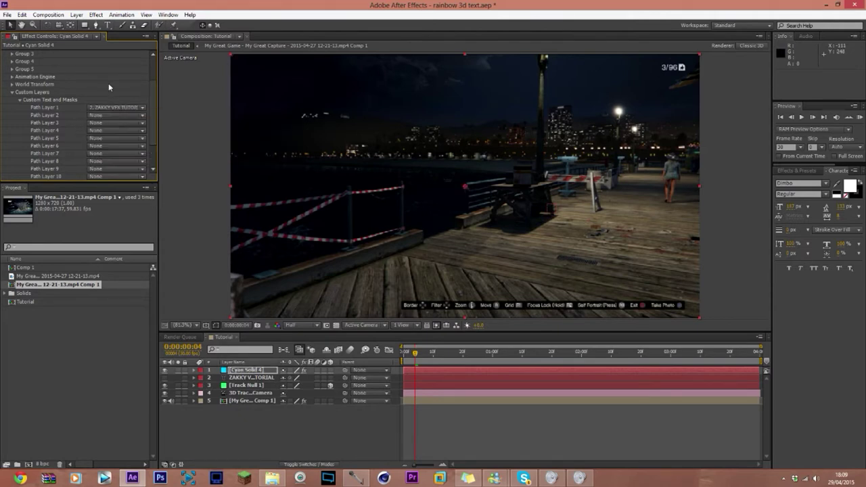
{"action": "left_click", "coordinate": [264, 378]}
{"action": "left_click", "coordinate": [164, 378]}
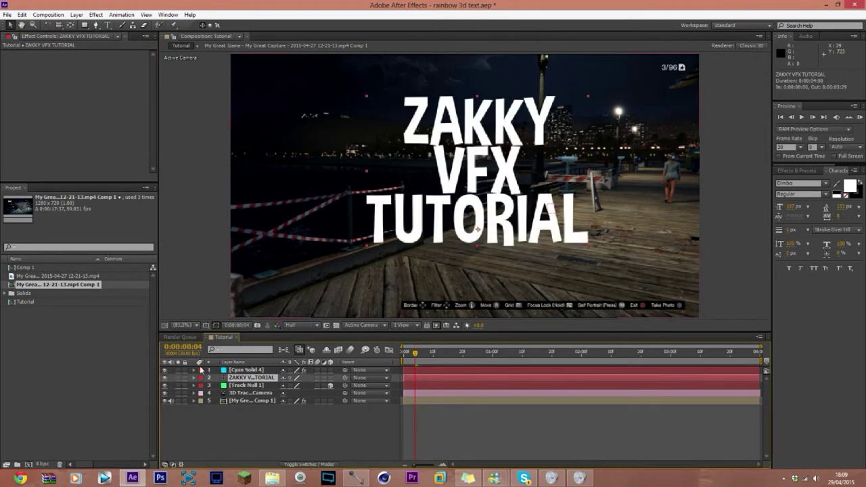
{"action": "left_click", "coordinate": [164, 377]}
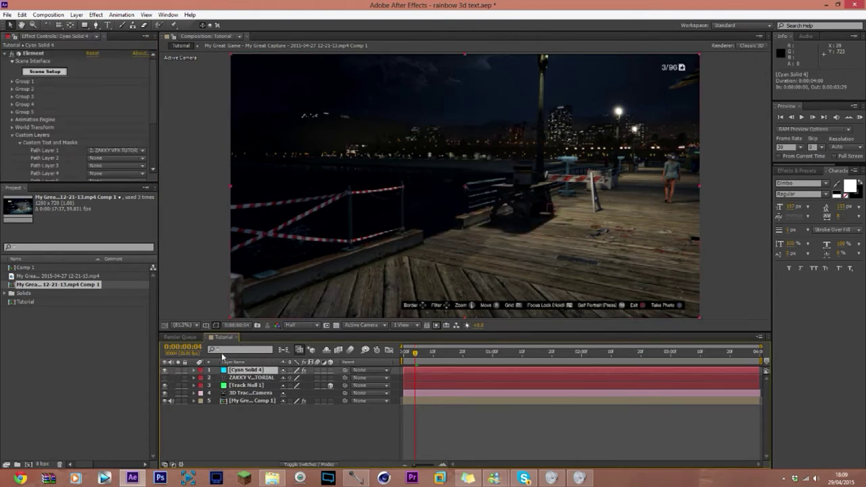
{"action": "left_click", "coordinate": [230, 370]}
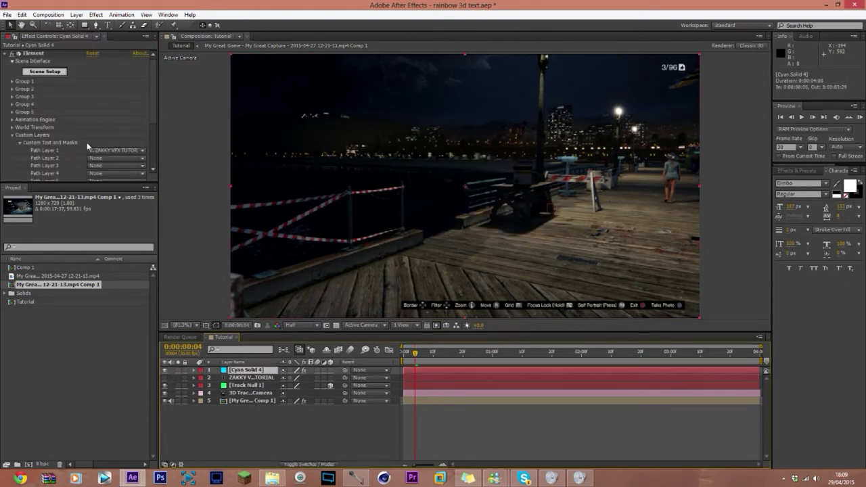
Step: In Element's Scene Setup, give the extruded title the Shiny material and apply the scene
{"action": "left_click", "coordinate": [55, 73]}
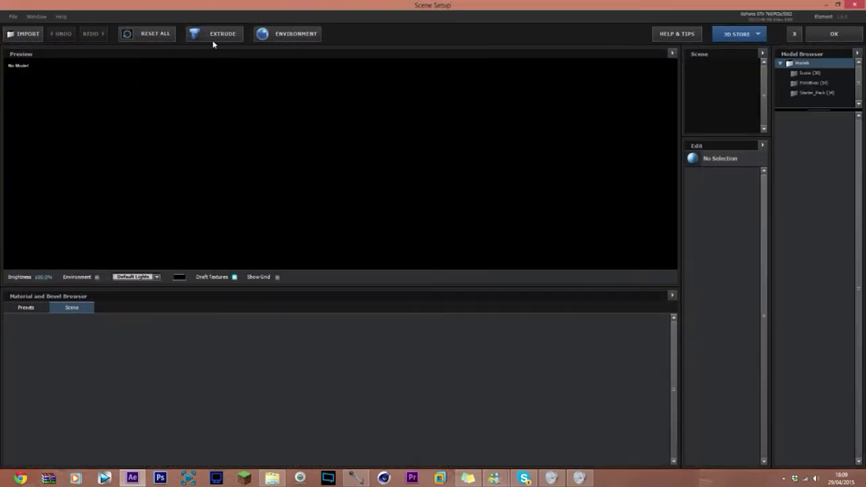
{"action": "left_click_drag", "start_coordinate": [441, 169], "coordinate": [197, 247]}
{"action": "left_click", "coordinate": [41, 306]}
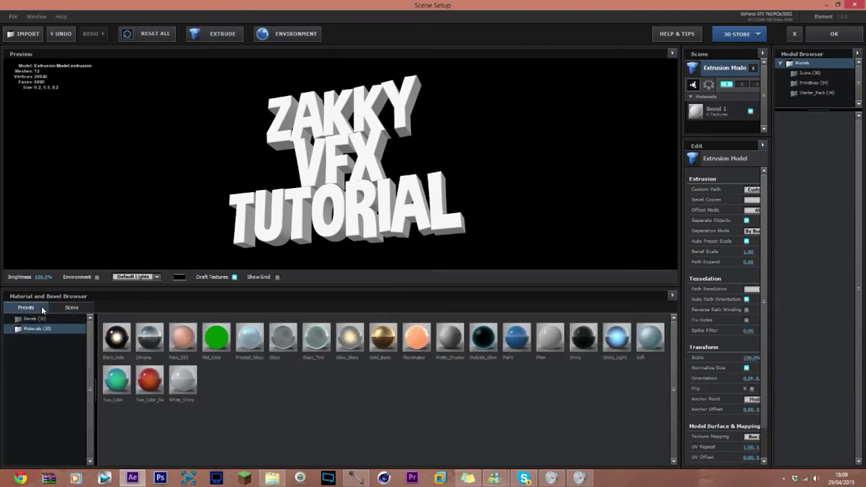
{"action": "left_click", "coordinate": [582, 338]}
{"action": "left_click_drag", "start_coordinate": [506, 225], "coordinate": [526, 213]}
{"action": "left_click", "coordinate": [833, 34]}
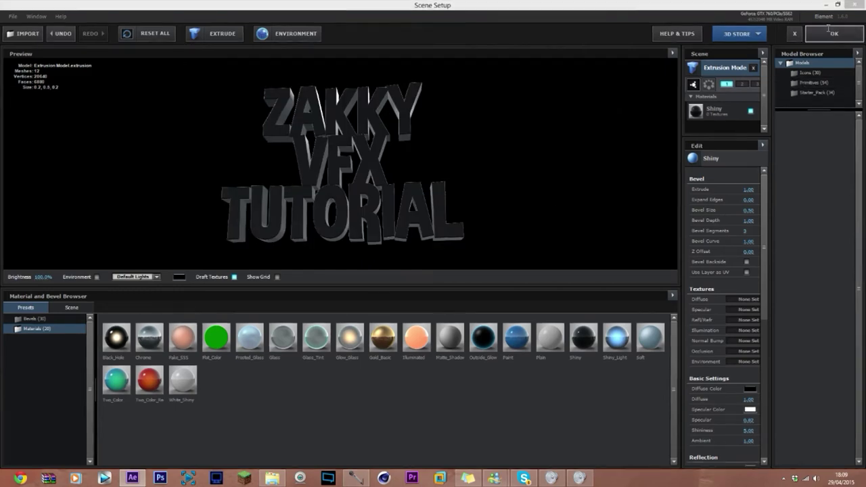